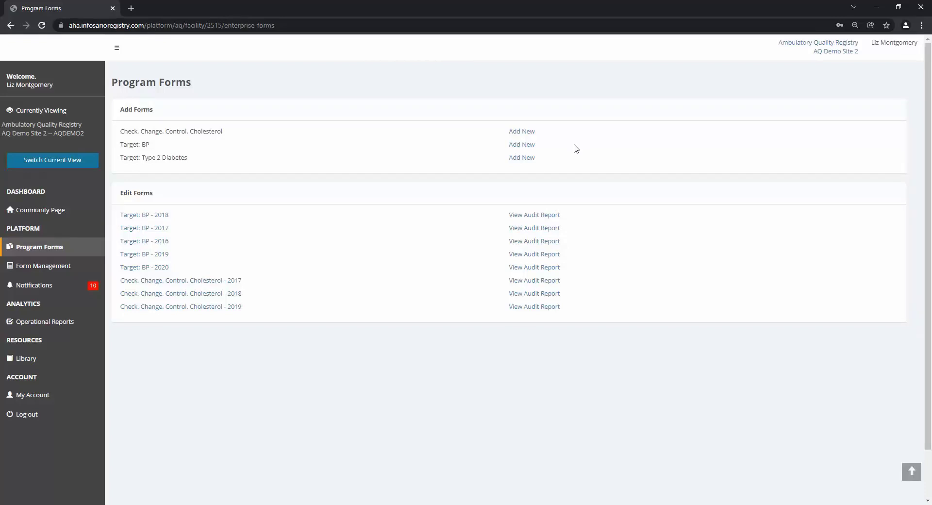
Create a new Target: BP form for reporting year 2021.
{"action": "left_click", "coordinate": [531, 144]}
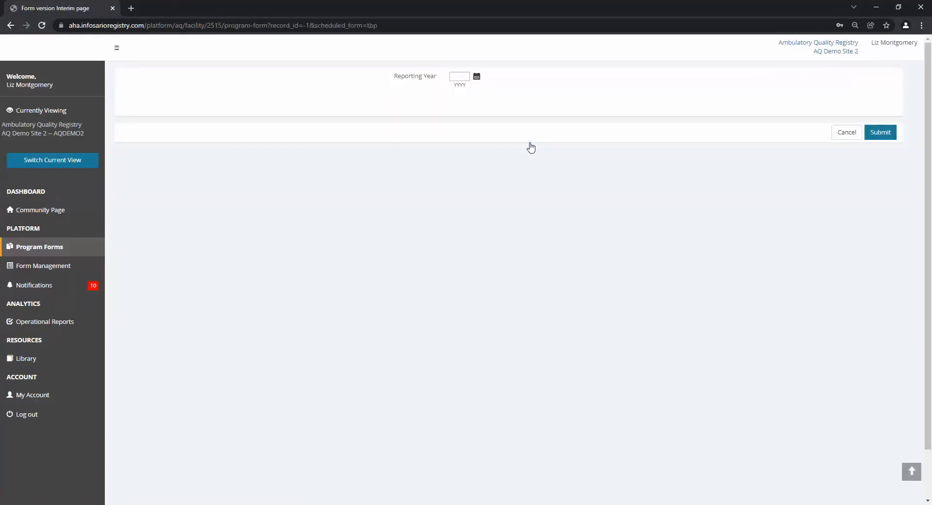
{"action": "left_click", "coordinate": [459, 76]}
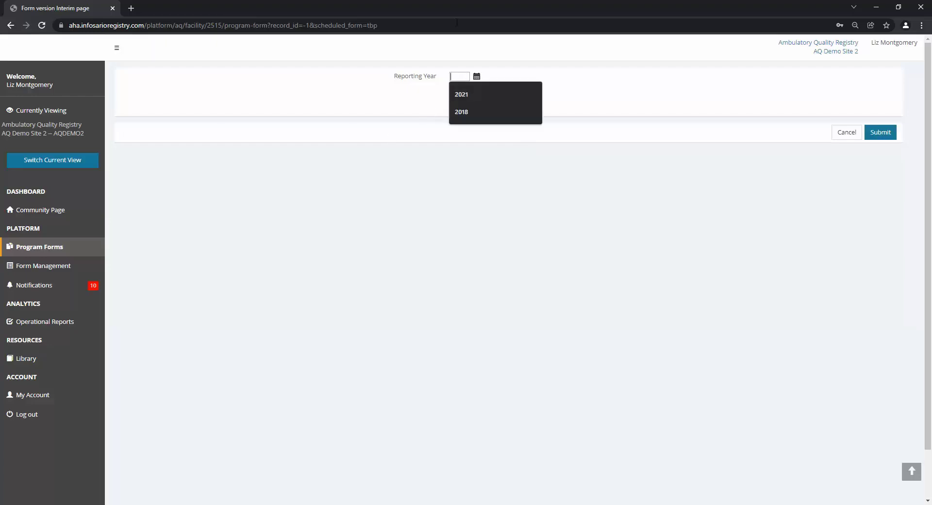
{"action": "type", "text": "2021"}
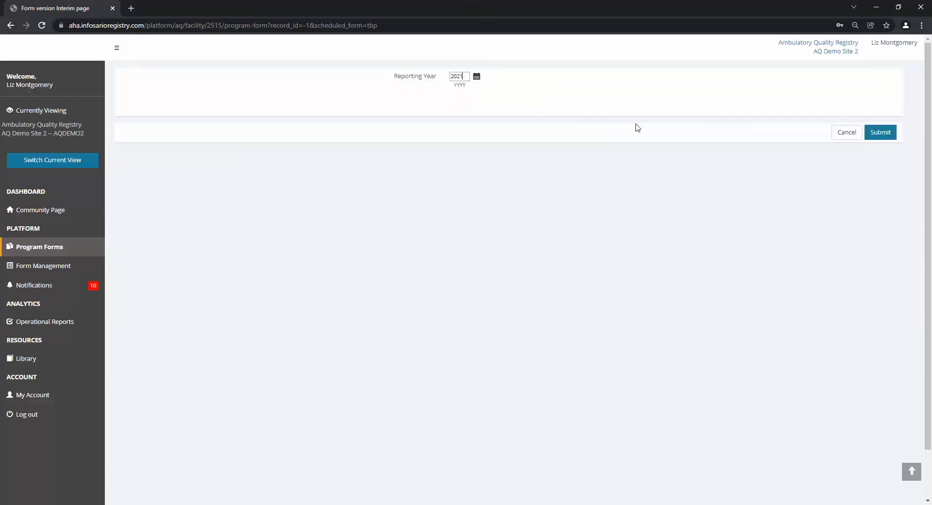
{"action": "left_click", "coordinate": [881, 136]}
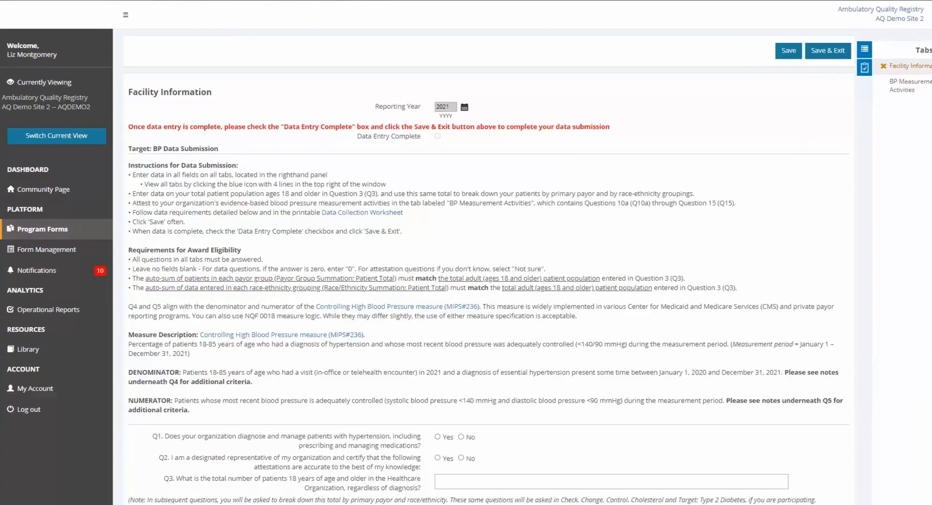
Review the instructions and questions in Facility Information and BP Measurement Activities, then return to Facility Information.
{"action": "left_click_drag", "start_coordinate": [928, 138], "coordinate": [928, 193]}
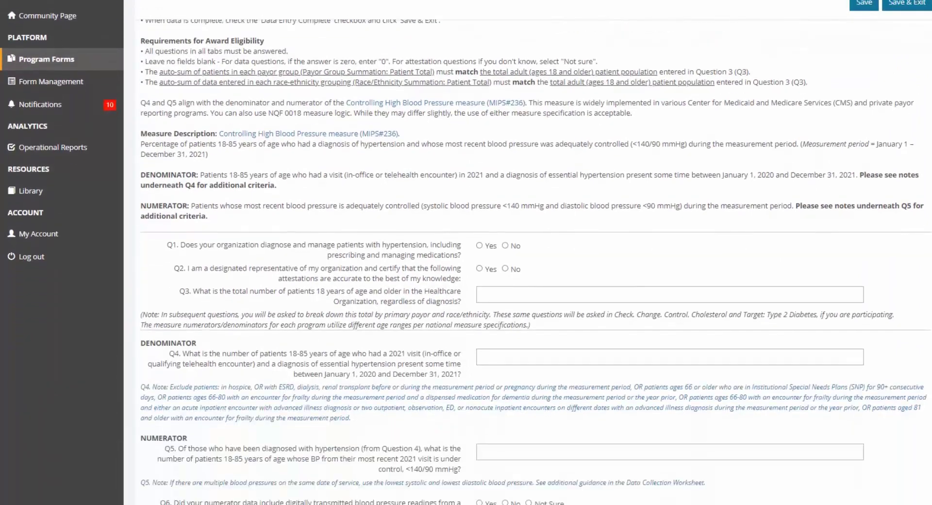
{"action": "scroll", "coordinate": [534, 291], "scroll_direction": "down", "scroll_amount": 3}
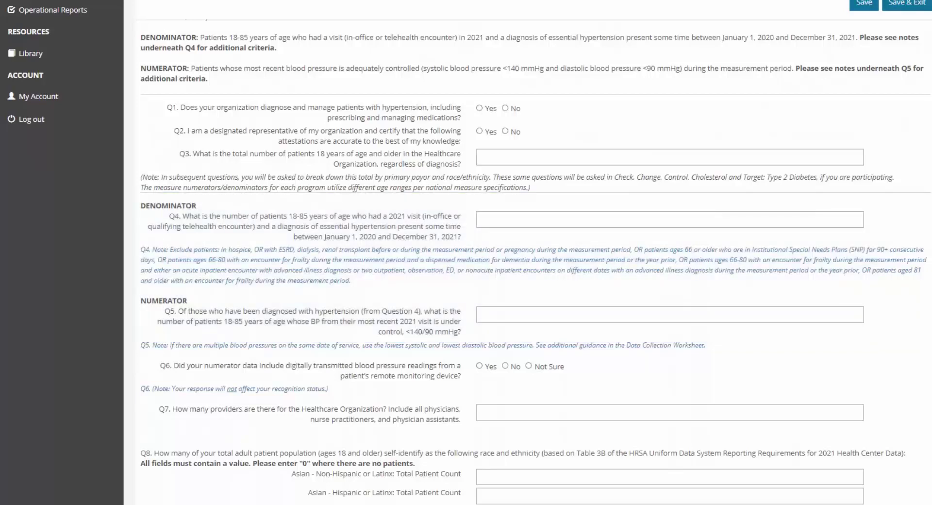
{"action": "scroll", "coordinate": [534, 291], "scroll_direction": "down", "scroll_amount": 7}
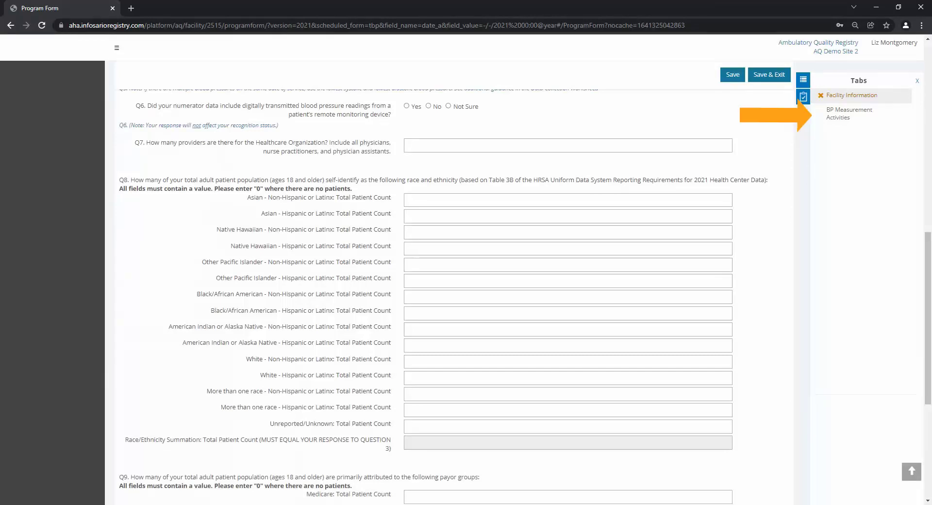
{"action": "left_click", "coordinate": [850, 115]}
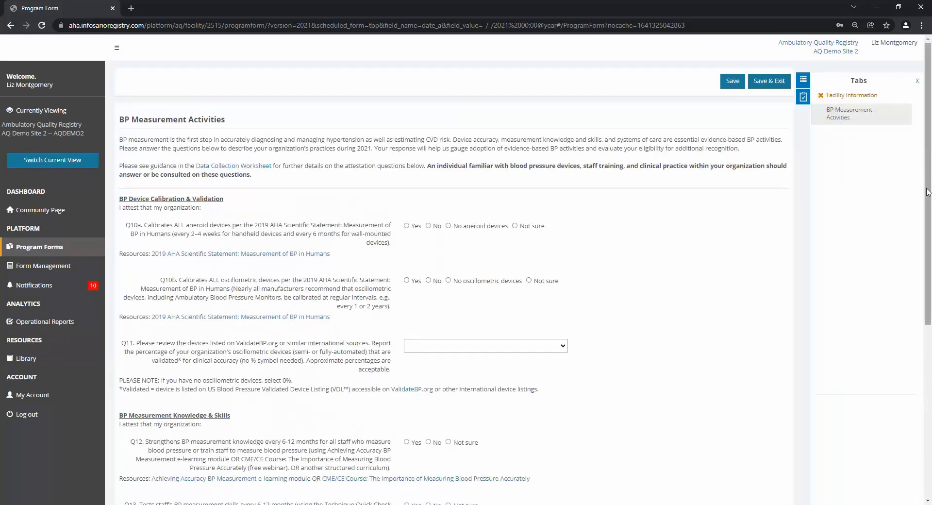
{"action": "left_click_drag", "start_coordinate": [925, 191], "coordinate": [929, 353]}
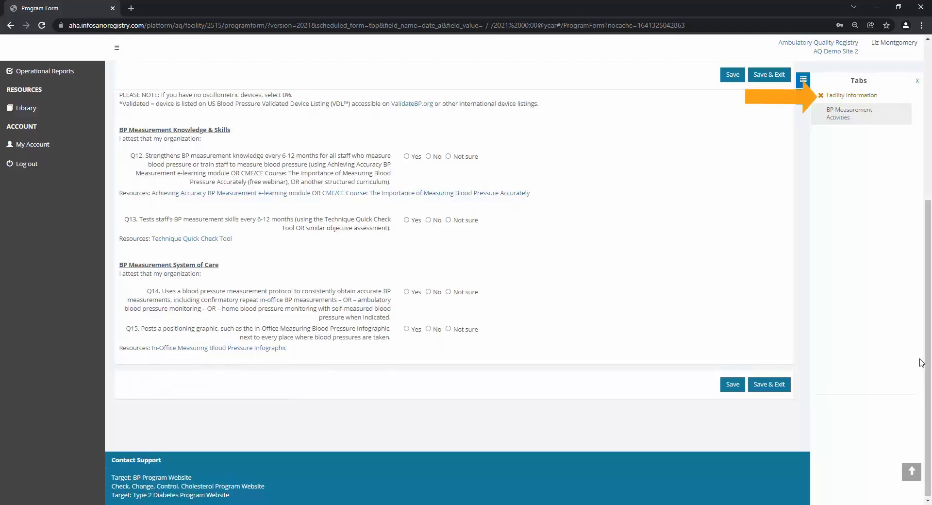
{"action": "left_click", "coordinate": [843, 101]}
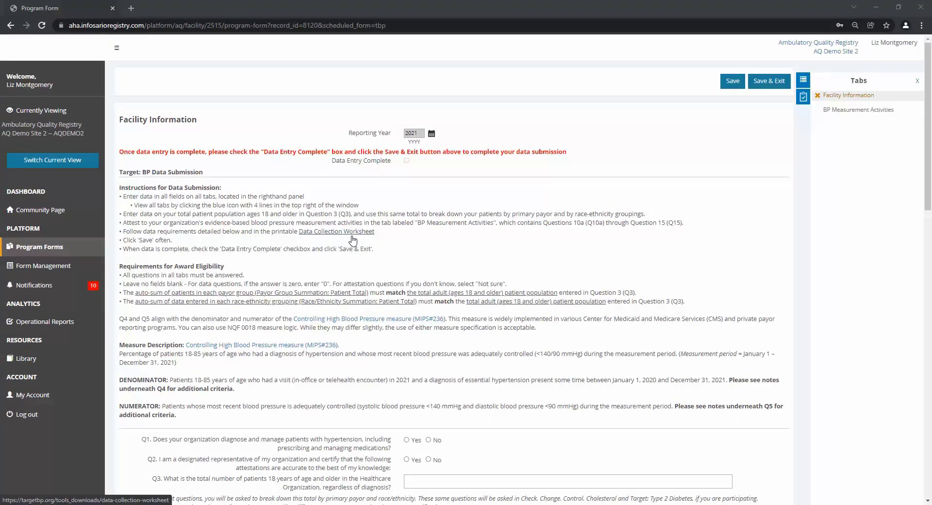
Open the Data Collection Worksheet page separately, download its PDF and look through the worksheet.
{"action": "right_click", "coordinate": [353, 240]}
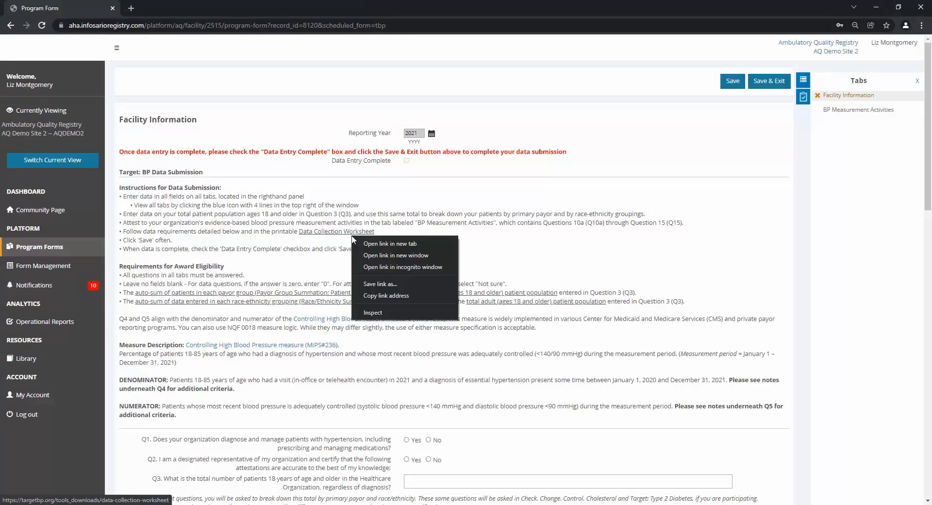
{"action": "left_click", "coordinate": [369, 246]}
{"action": "left_click", "coordinate": [207, 6]}
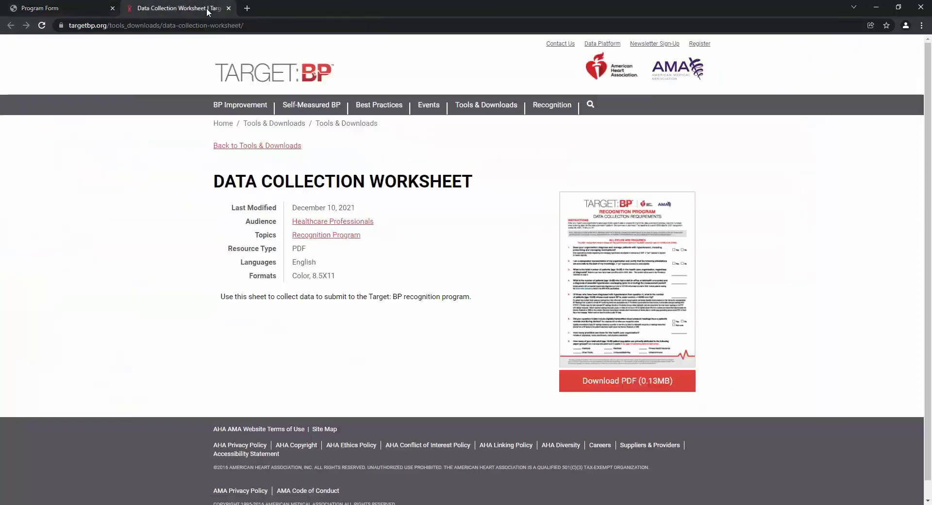
{"action": "left_click", "coordinate": [649, 384]}
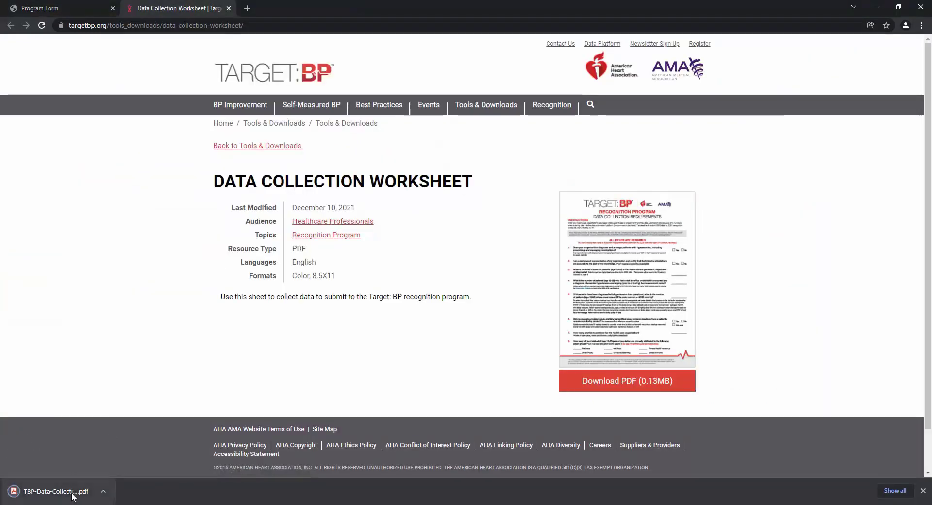
{"action": "left_click", "coordinate": [54, 491]}
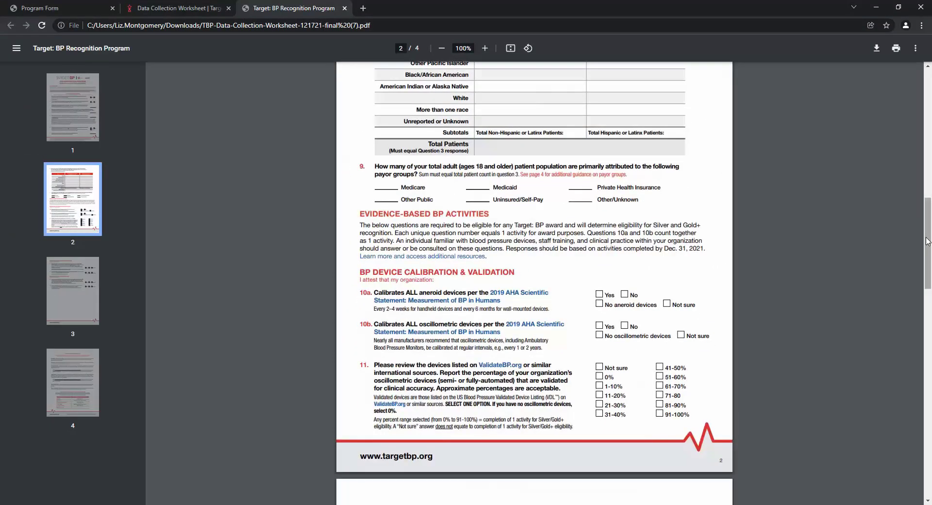
{"action": "left_click_drag", "start_coordinate": [926, 241], "coordinate": [911, 104]}
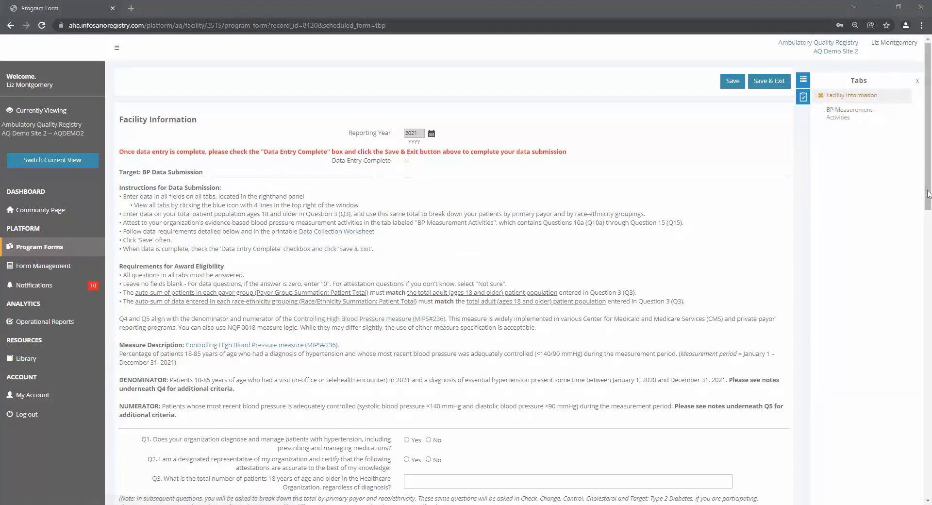
Answer Yes to Q1 and Q2, and enter 37155 as the total adult patients in Q3.
{"action": "scroll", "coordinate": [929, 255], "scroll_direction": "down", "scroll_amount": 4}
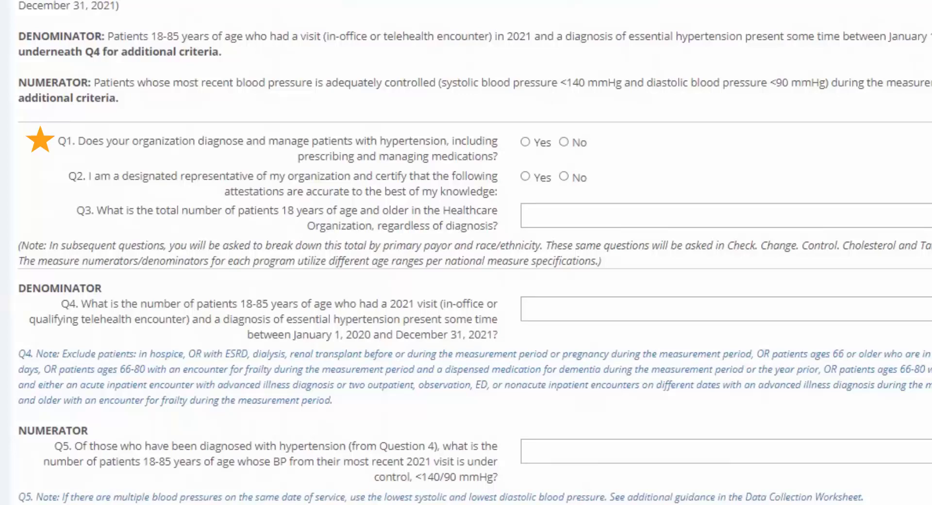
{"action": "left_click", "coordinate": [528, 142]}
{"action": "left_click", "coordinate": [539, 178]}
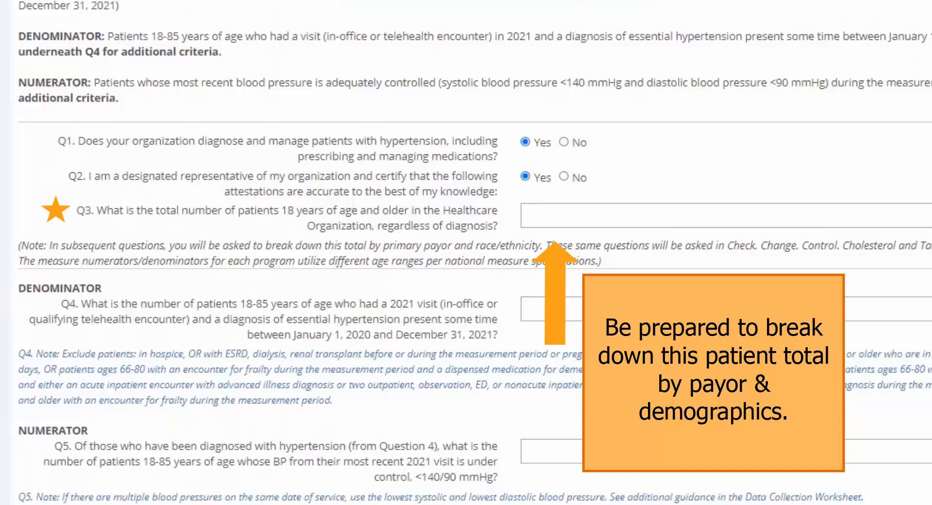
{"action": "left_click", "coordinate": [534, 219]}
{"action": "type", "text": "37155"}
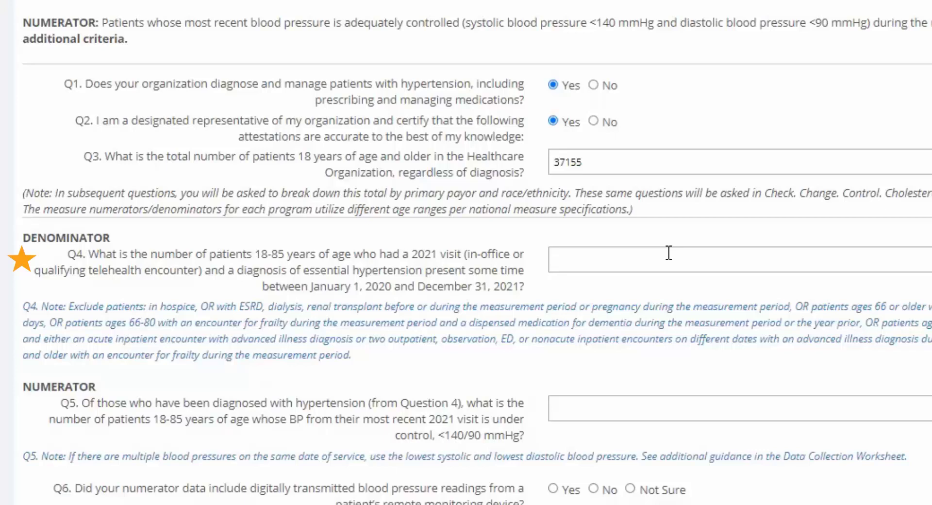
Enter 23991 as the Q4 hypertension denominator and 17454 as the Q5 controlled blood pressure numerator.
{"action": "left_click", "coordinate": [668, 253]}
{"action": "type", "text": "23991"}
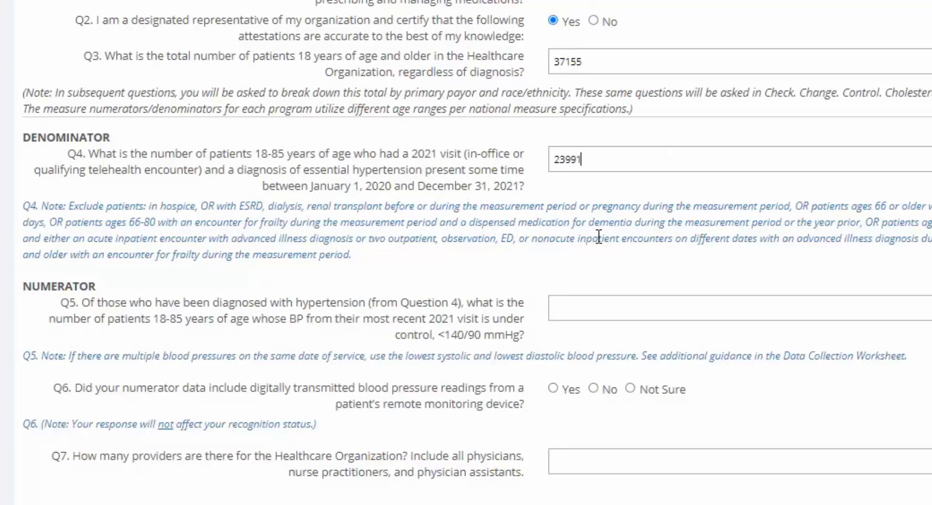
{"action": "left_click", "coordinate": [623, 312]}
{"action": "type", "text": "174"}
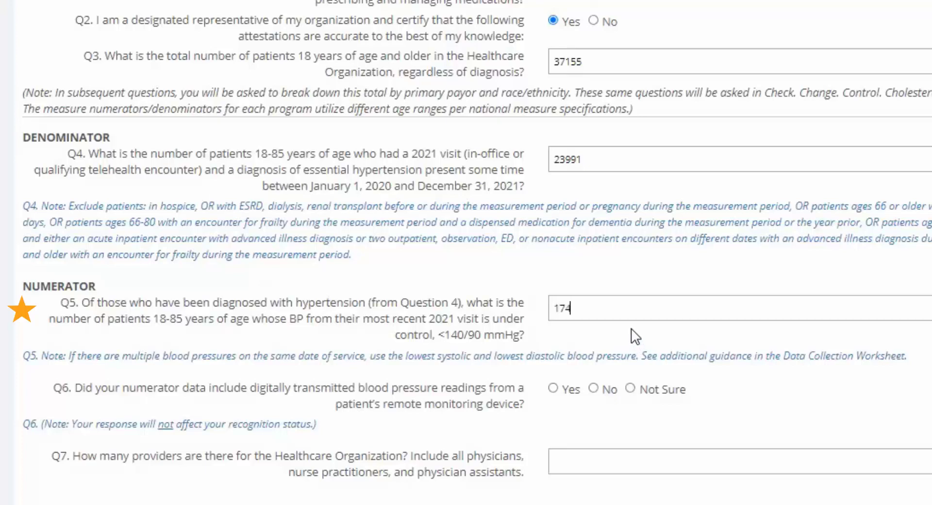
{"action": "type", "text": "54"}
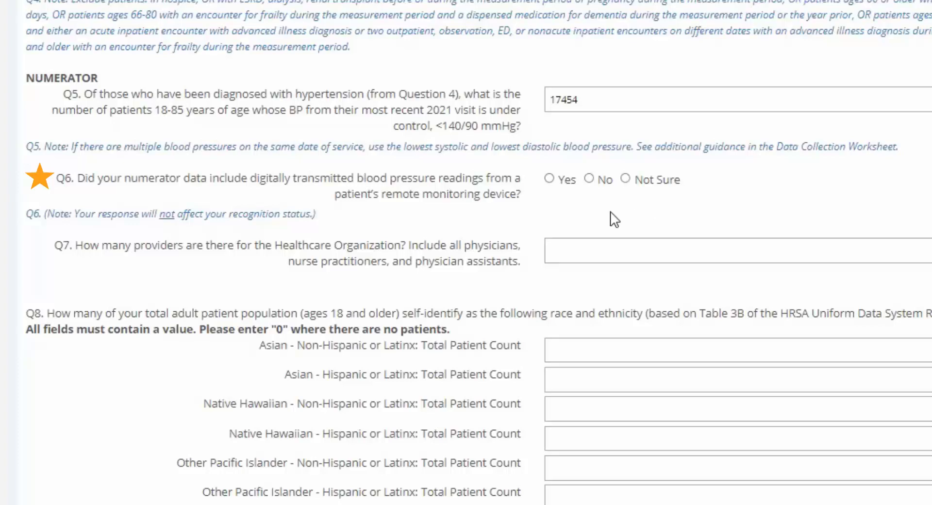
Answer Yes to Q6 on remotely transmitted readings and enter 67 providers in Q7.
{"action": "left_click", "coordinate": [562, 181]}
{"action": "left_click", "coordinate": [596, 250]}
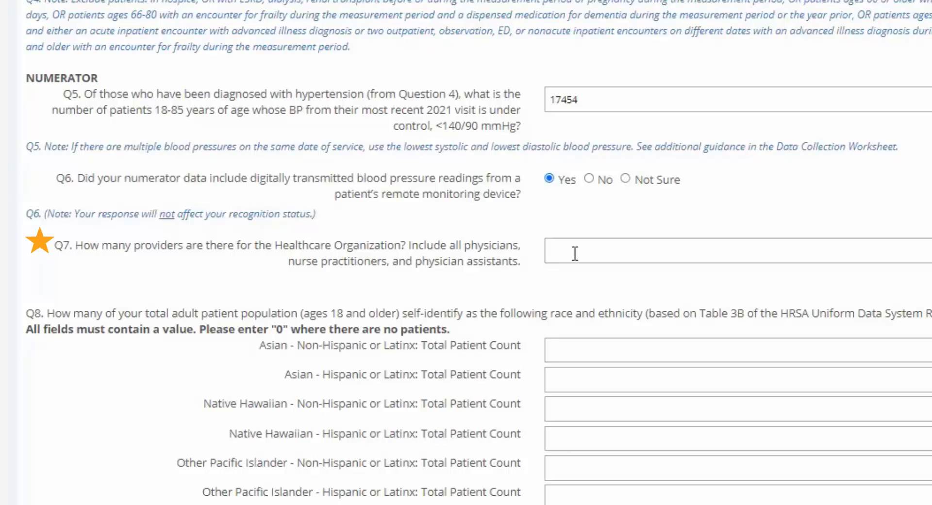
{"action": "type", "text": "67"}
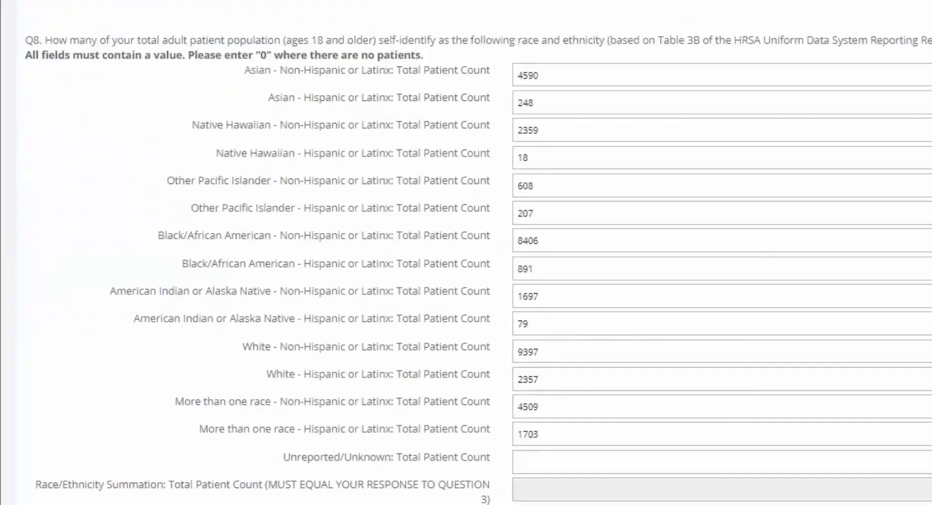
Enter 86 as the Unreported/Unknown race count in Q8 and 21 as the Other/Unknown payor count in Q9.
{"action": "scroll", "coordinate": [466, 257], "scroll_direction": "down", "scroll_amount": 1}
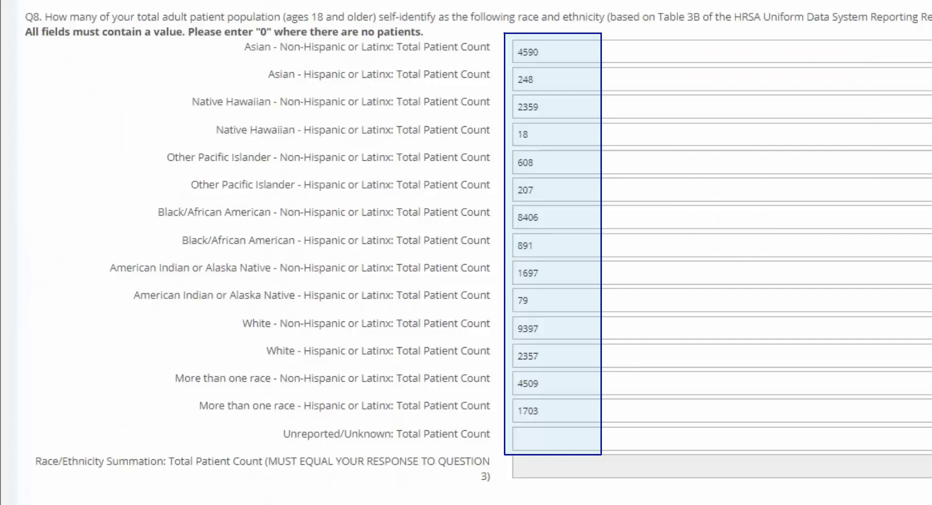
{"action": "left_click", "coordinate": [754, 439]}
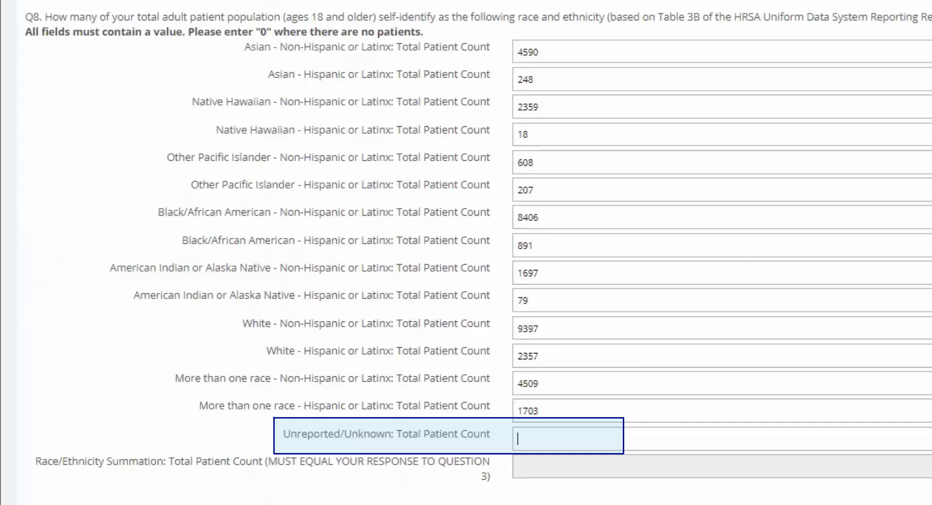
{"action": "type", "text": "86"}
{"action": "left_click", "coordinate": [904, 497]}
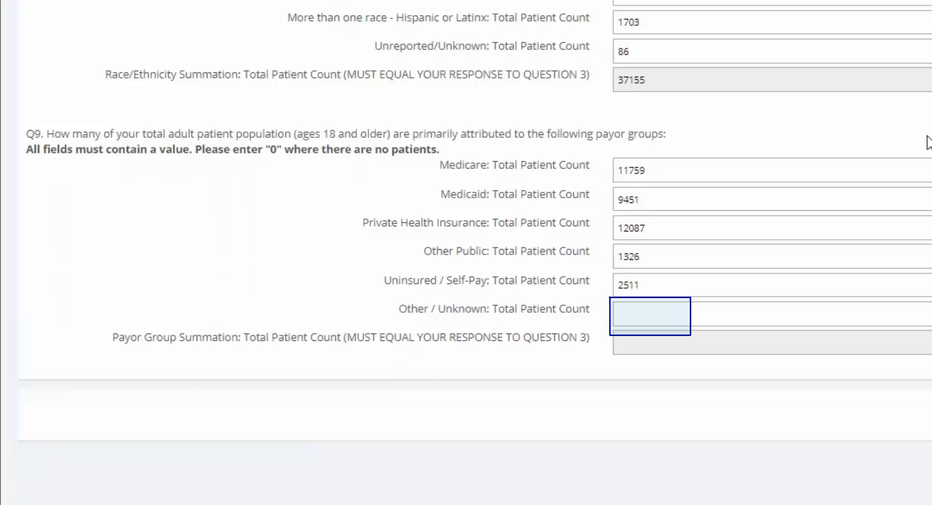
{"action": "left_click", "coordinate": [626, 318]}
{"action": "type", "text": "21"}
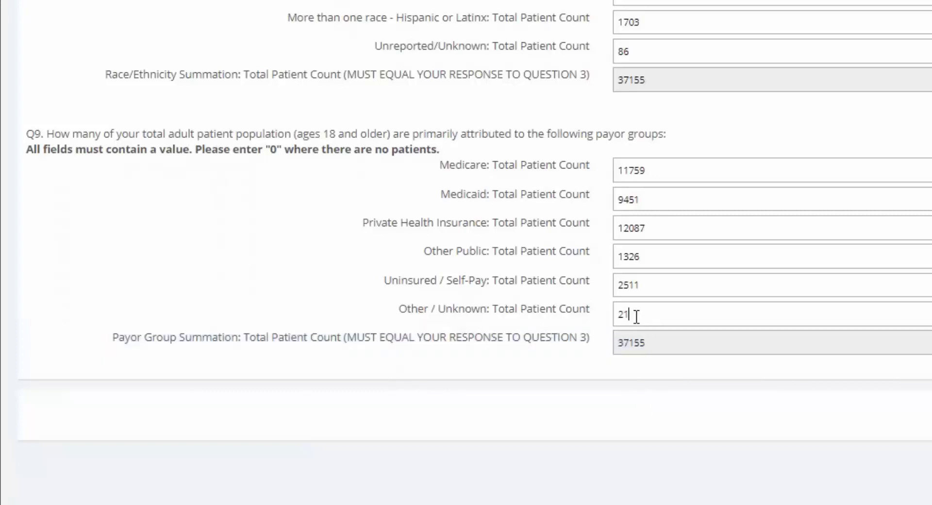
Set the Other/Unknown payor count in Q9 to 0 and try to save the form.
{"action": "left_click_drag", "start_coordinate": [634, 314], "coordinate": [602, 324]}
{"action": "type", "text": "0"}
{"action": "left_click", "coordinate": [752, 470]}
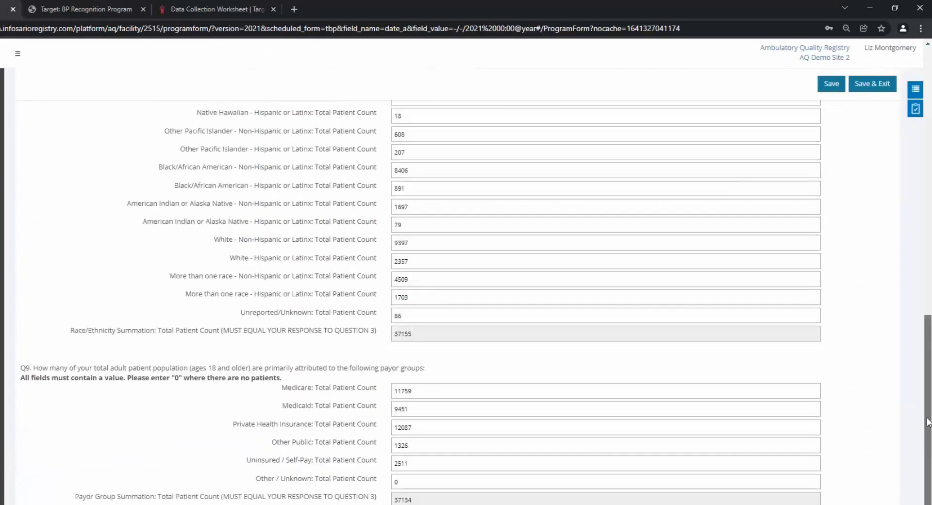
{"action": "scroll", "coordinate": [466, 292], "scroll_direction": "up", "scroll_amount": 10}
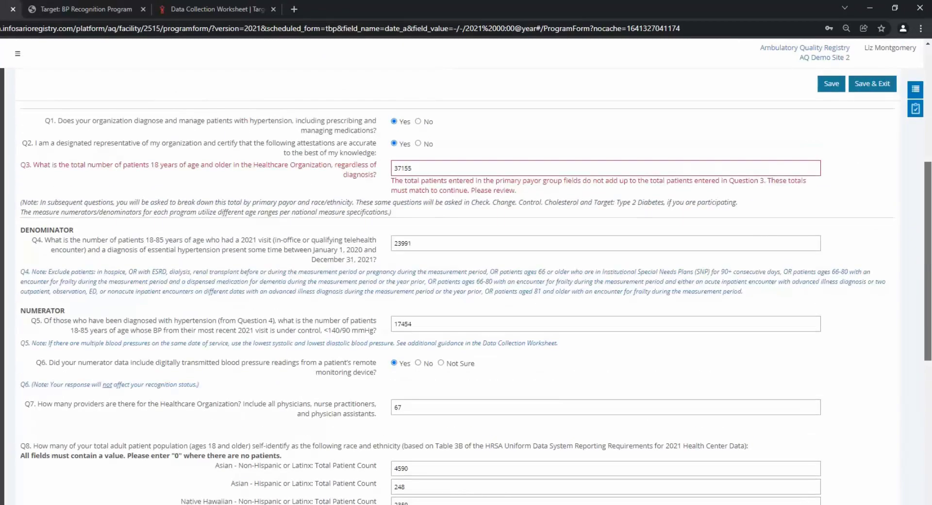
{"action": "scroll", "coordinate": [807, 358], "scroll_direction": "up", "scroll_amount": 2}
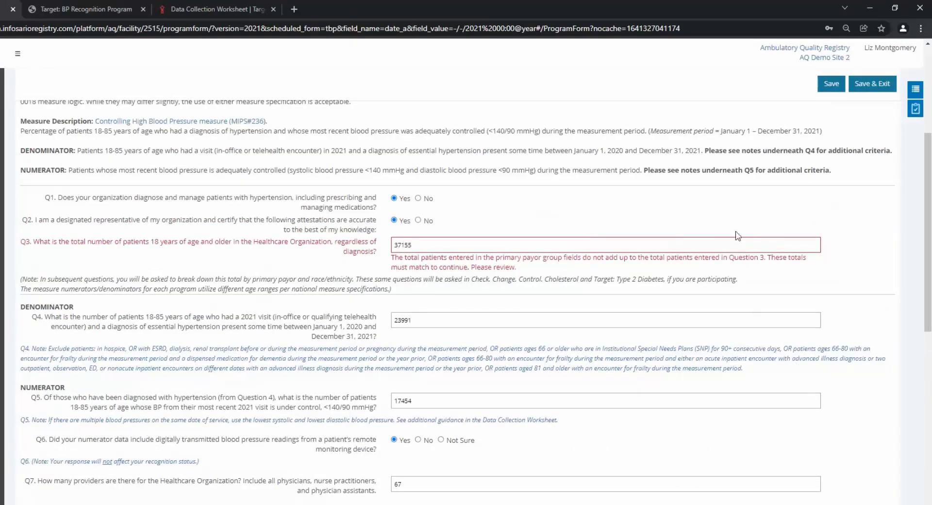
{"action": "left_click", "coordinate": [824, 90]}
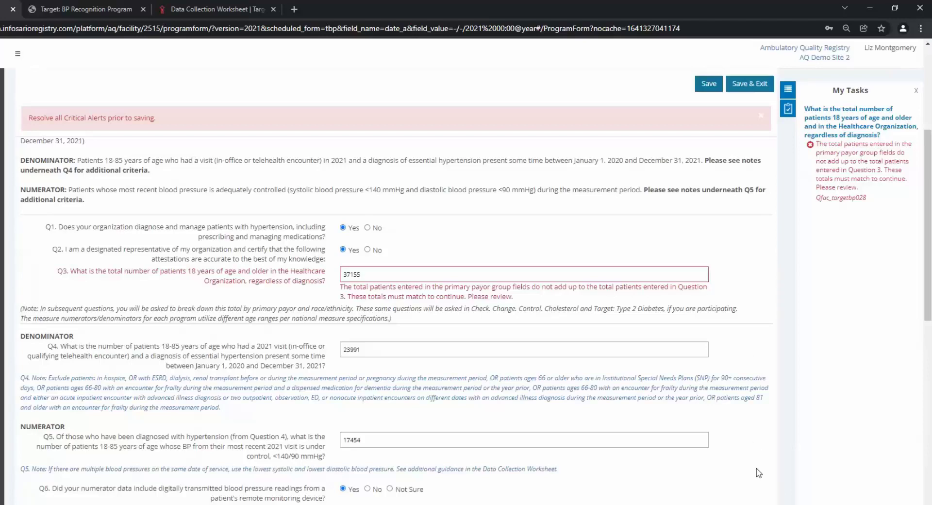
Clear the Other/Unknown payor count in Q9 and save the form.
{"action": "scroll", "coordinate": [761, 478], "scroll_direction": "down", "scroll_amount": 3}
{"action": "scroll", "coordinate": [761, 478], "scroll_direction": "down", "scroll_amount": 9}
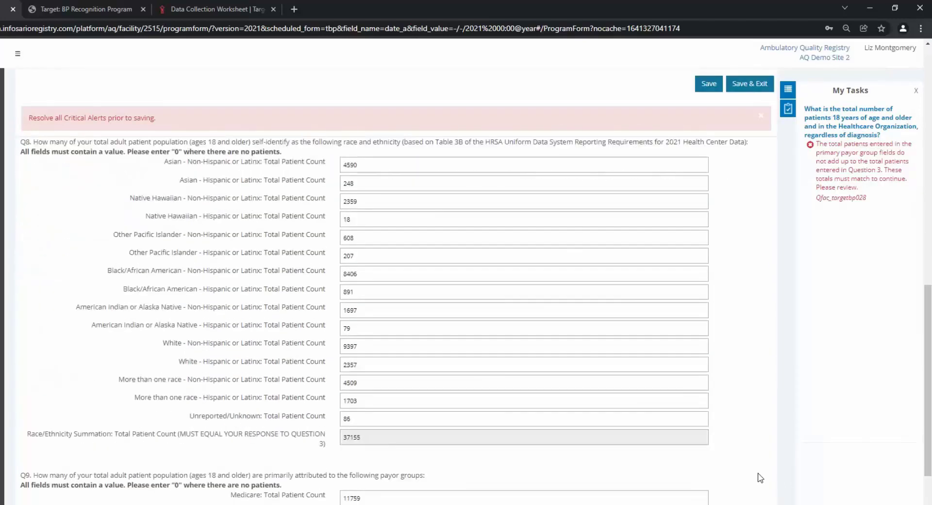
{"action": "left_click", "coordinate": [352, 443]}
{"action": "key", "text": "BackSpace"}
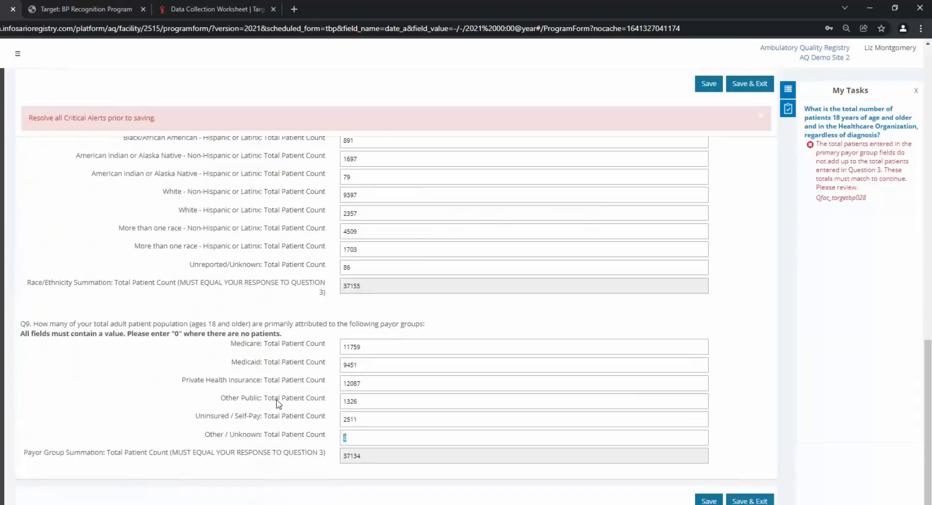
{"action": "left_click", "coordinate": [710, 83]}
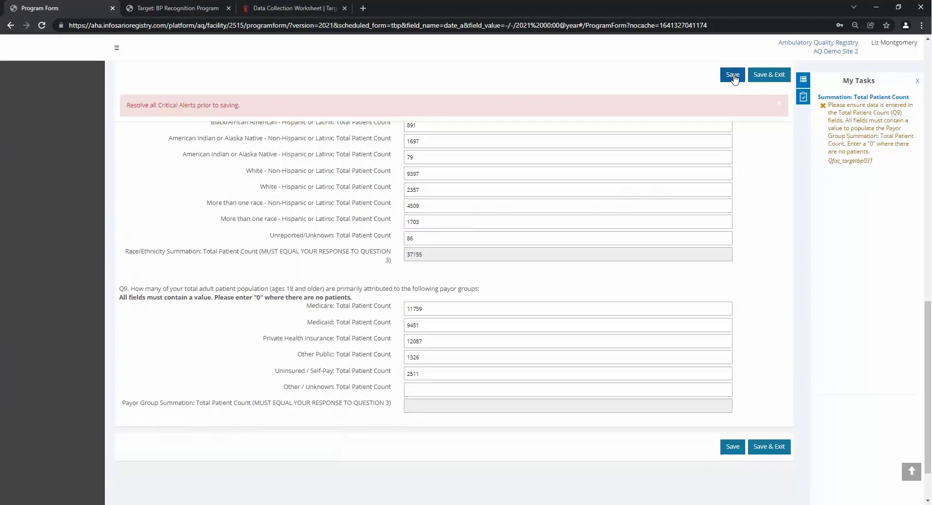
{"action": "left_click", "coordinate": [718, 80]}
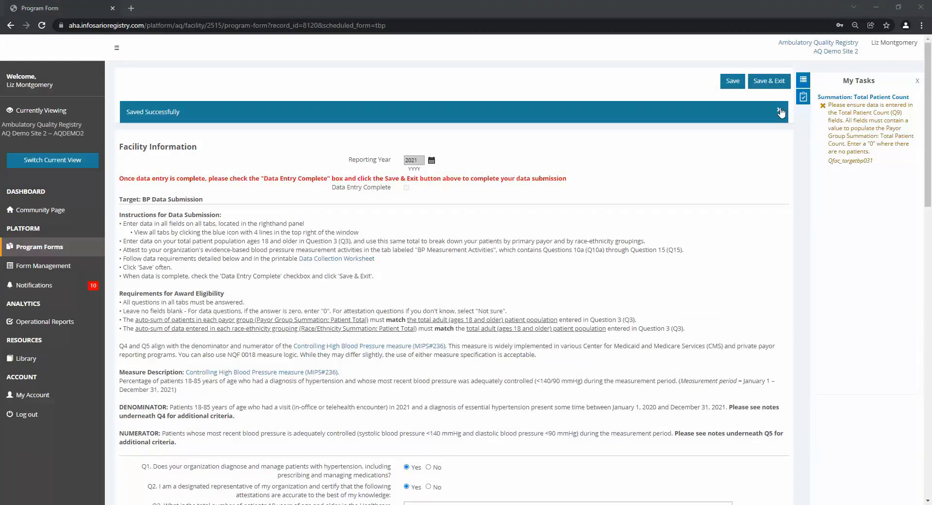
Dismiss the save message and open the BP Measurement Activities section of the form.
{"action": "left_click", "coordinate": [780, 104]}
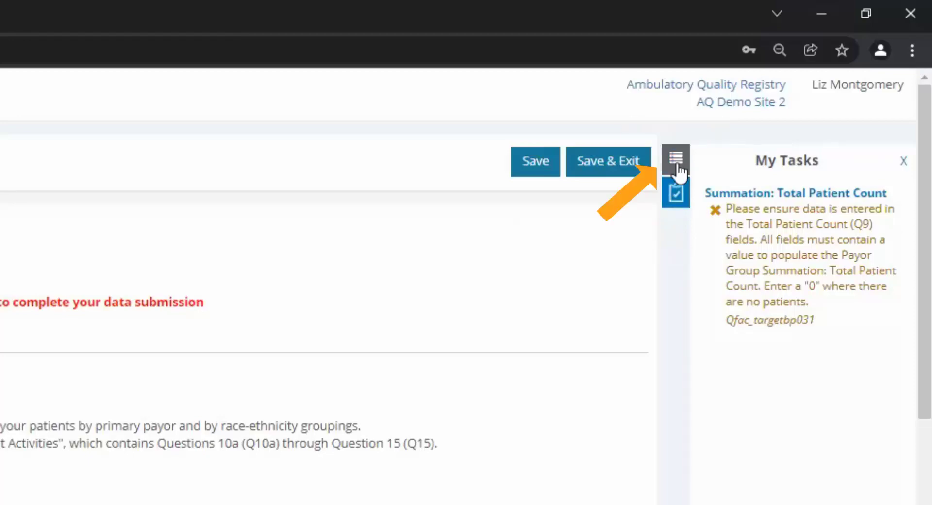
{"action": "left_click", "coordinate": [677, 166]}
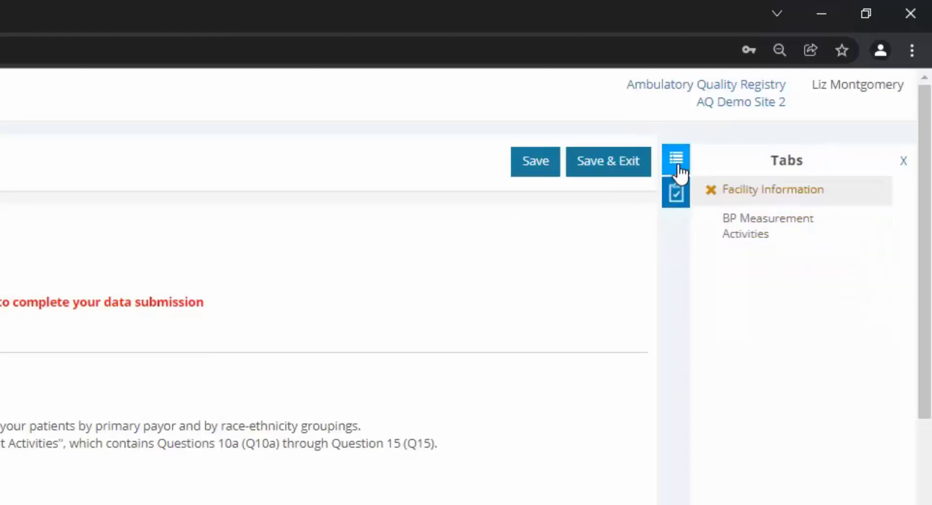
{"action": "left_click", "coordinate": [740, 230]}
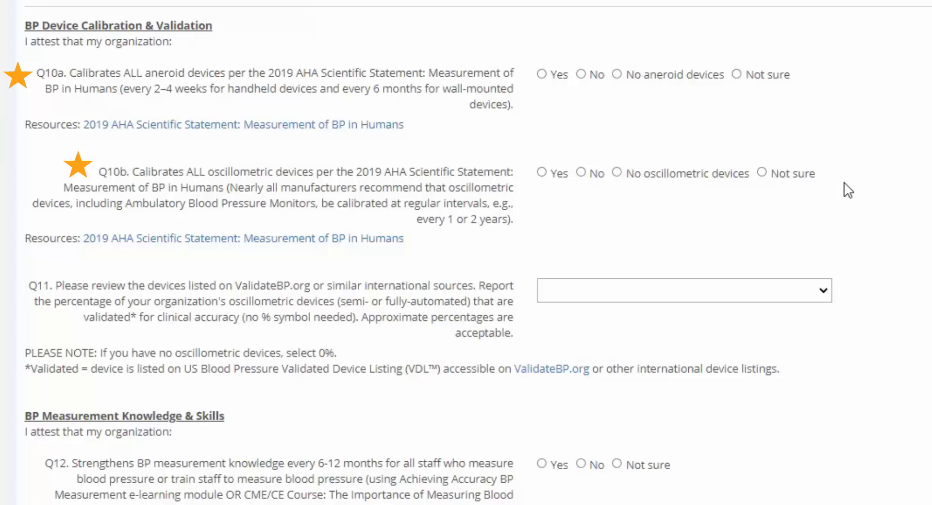
Answer Yes to Q10a on calibrating aneroid devices and No to Q10b on calibrating oscillometric devices.
{"action": "left_click", "coordinate": [560, 75]}
{"action": "left_click", "coordinate": [584, 175]}
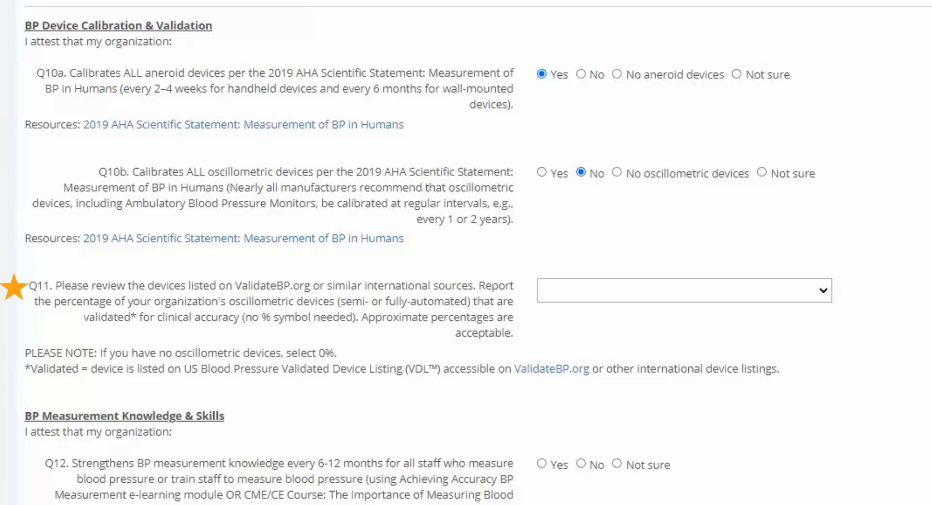
Try No oscillometric devices for Q10b with 0% in Q11, and return Q10b to No.
{"action": "left_click", "coordinate": [791, 297]}
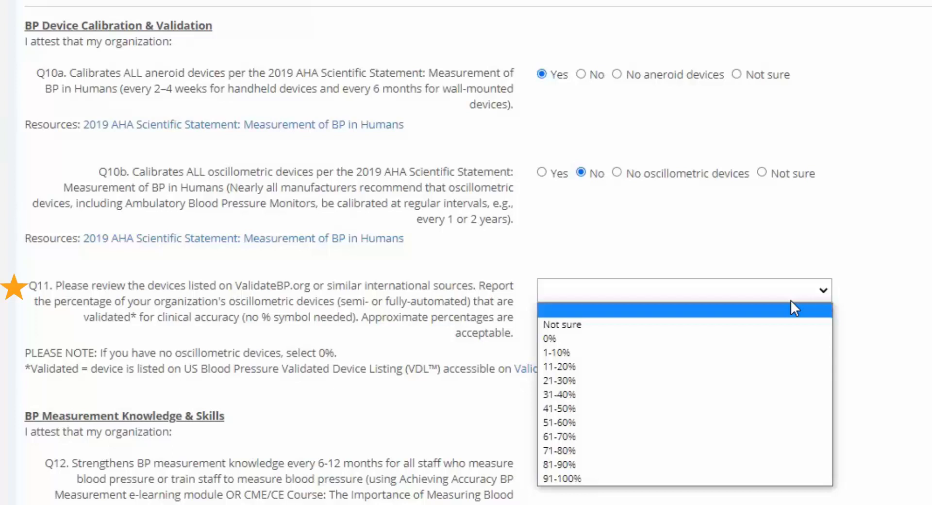
{"action": "left_click", "coordinate": [646, 174]}
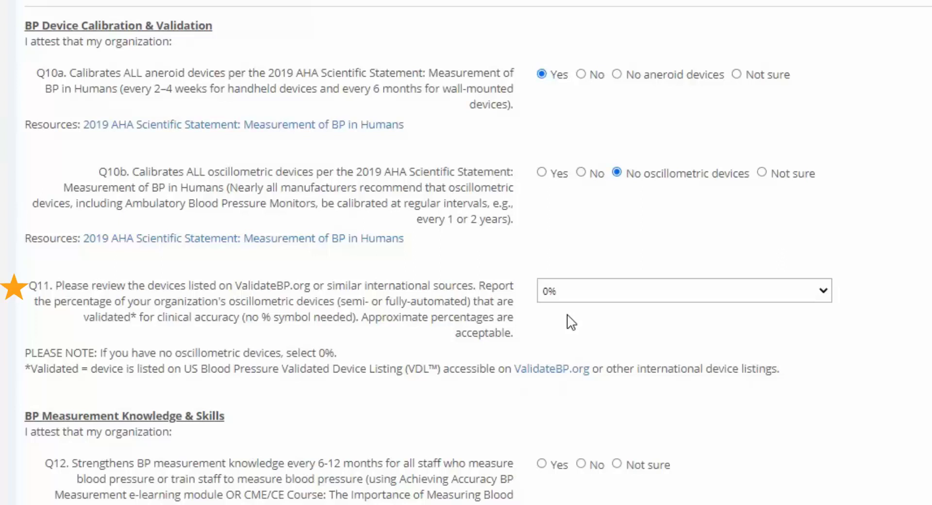
{"action": "left_click", "coordinate": [583, 173]}
Set the Q11 percentage of oscillometric devices validated for clinical accuracy to 11-20%.
{"action": "left_click", "coordinate": [757, 295]}
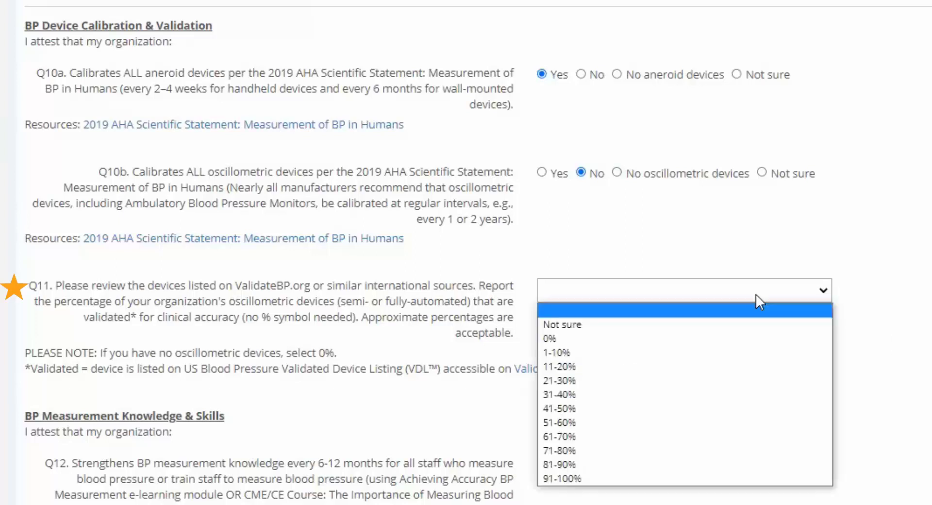
{"action": "left_click", "coordinate": [767, 362]}
{"action": "left_click", "coordinate": [822, 292]}
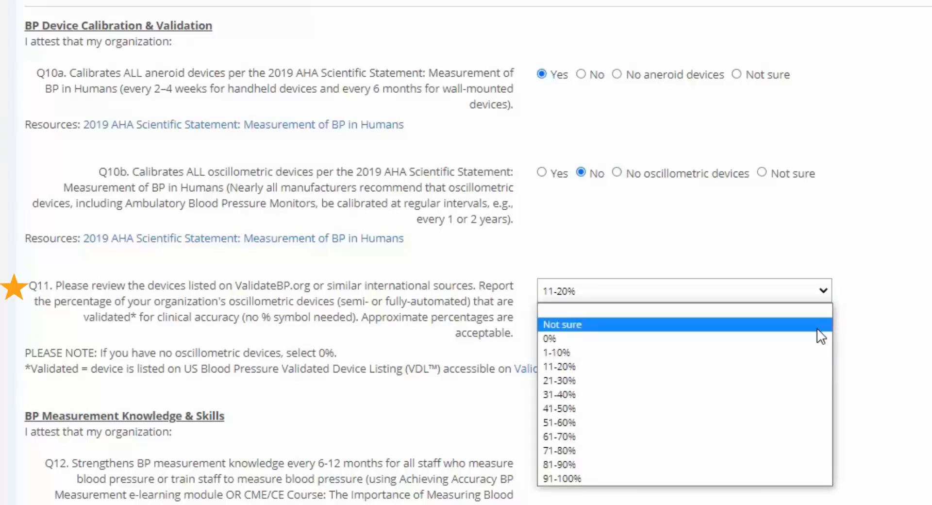
{"action": "left_click", "coordinate": [818, 365]}
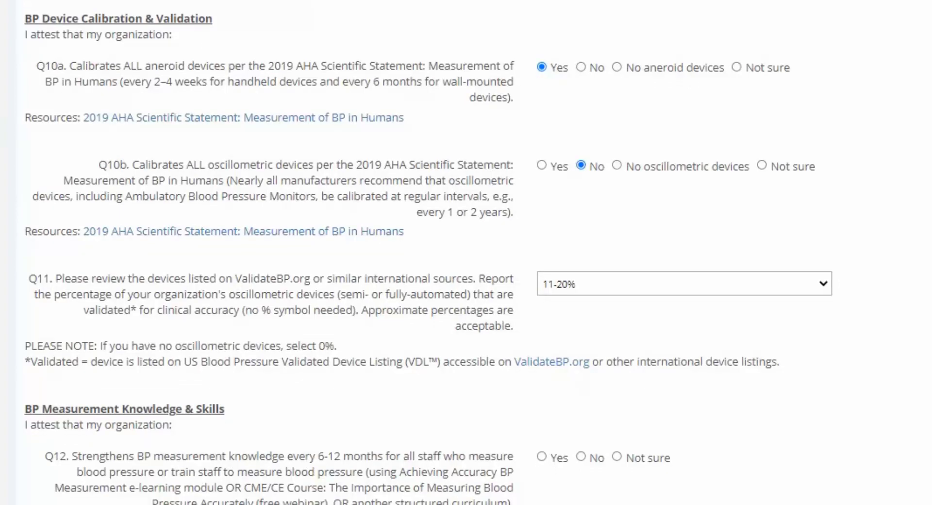
Answer Yes to Q12, Q13 and Q14 and No to Q15, and save the form.
{"action": "scroll", "coordinate": [427, 253], "scroll_direction": "down", "scroll_amount": 4}
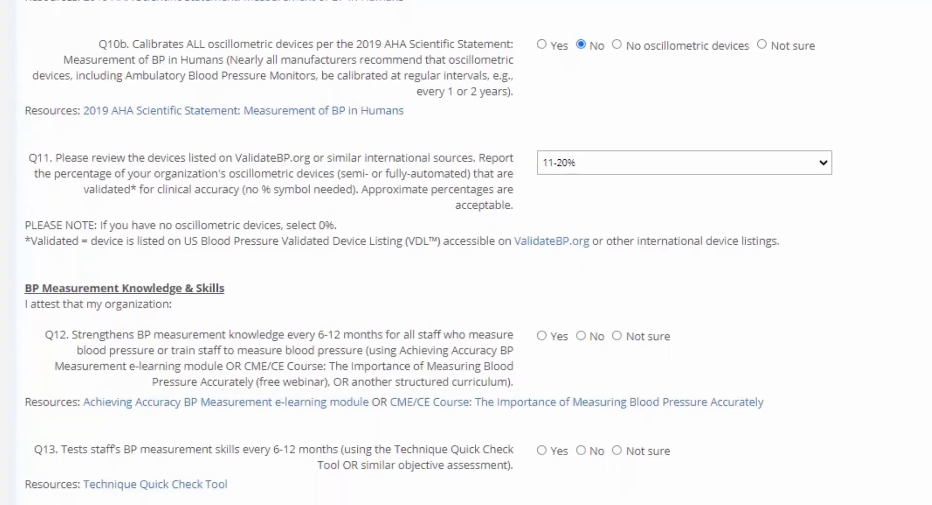
{"action": "scroll", "coordinate": [427, 252], "scroll_direction": "down", "scroll_amount": 3}
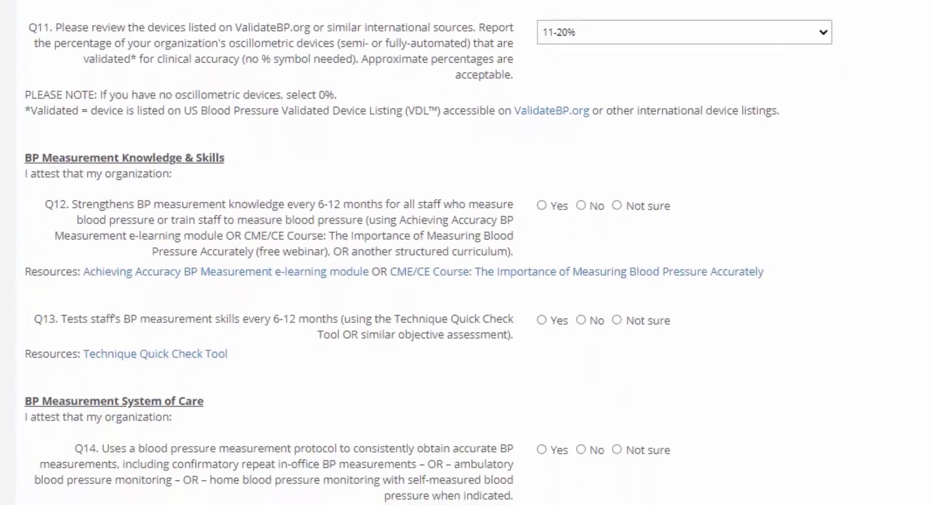
{"action": "scroll", "coordinate": [427, 252], "scroll_direction": "down", "scroll_amount": 2}
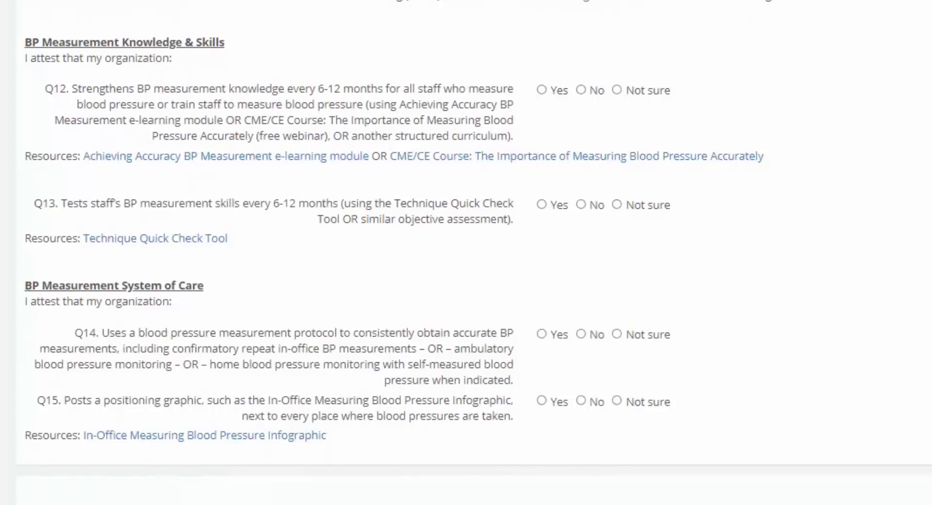
{"action": "left_click", "coordinate": [549, 93]}
{"action": "left_click", "coordinate": [550, 207]}
{"action": "left_click", "coordinate": [552, 334]}
{"action": "left_click", "coordinate": [582, 401]}
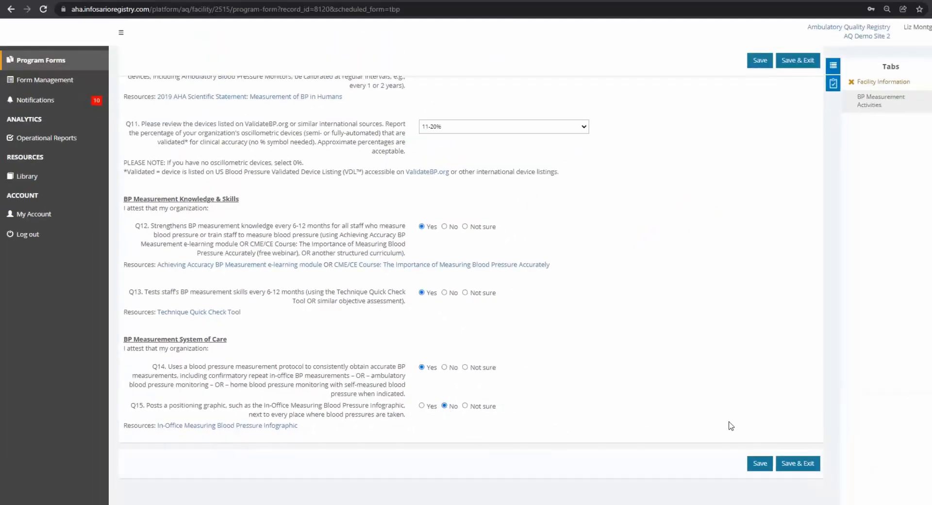
{"action": "left_click", "coordinate": [756, 462]}
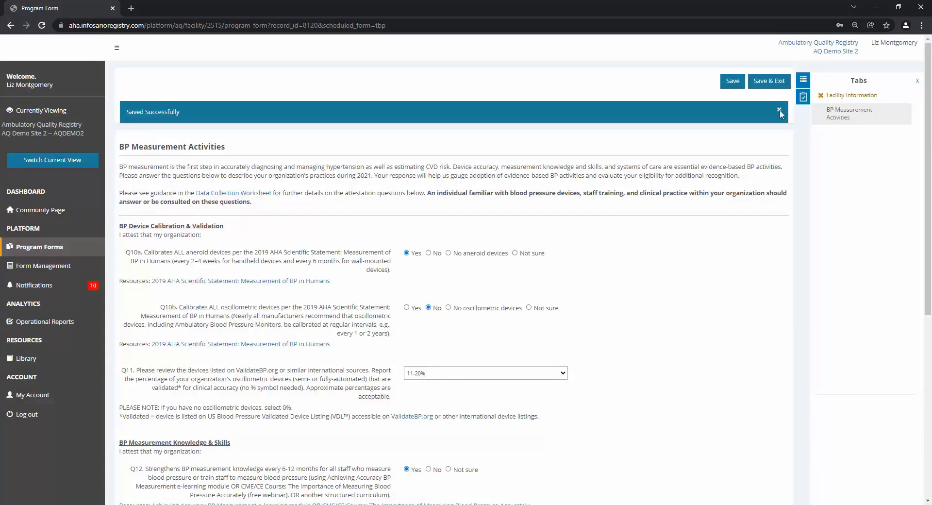
{"action": "left_click", "coordinate": [779, 110]}
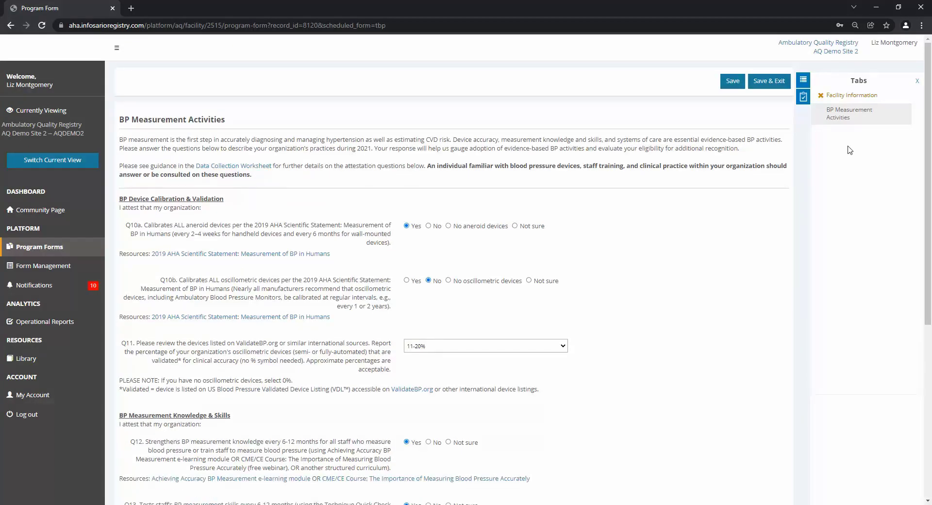
Enter 21 as the Other/Unknown payor count in Q9 of the Facility Information section.
{"action": "left_click", "coordinate": [850, 96]}
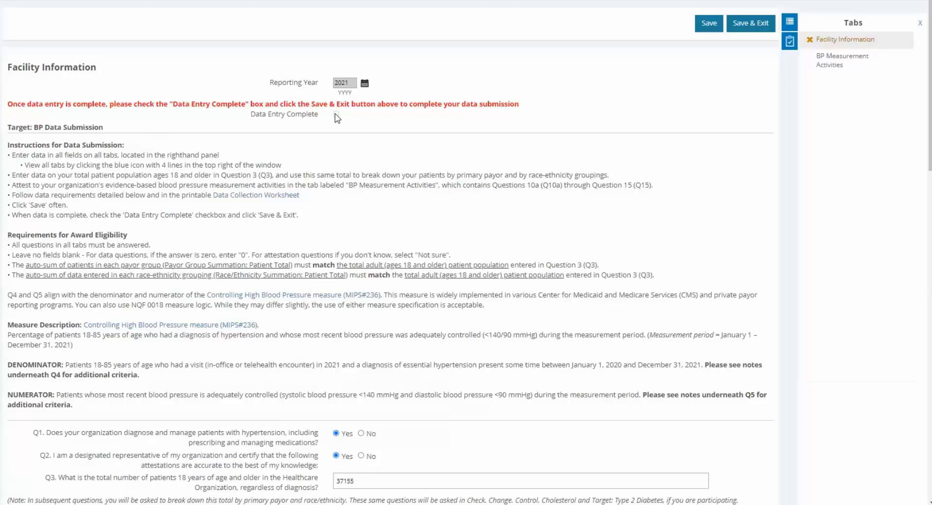
{"action": "scroll", "coordinate": [908, 194], "scroll_direction": "down", "scroll_amount": 10}
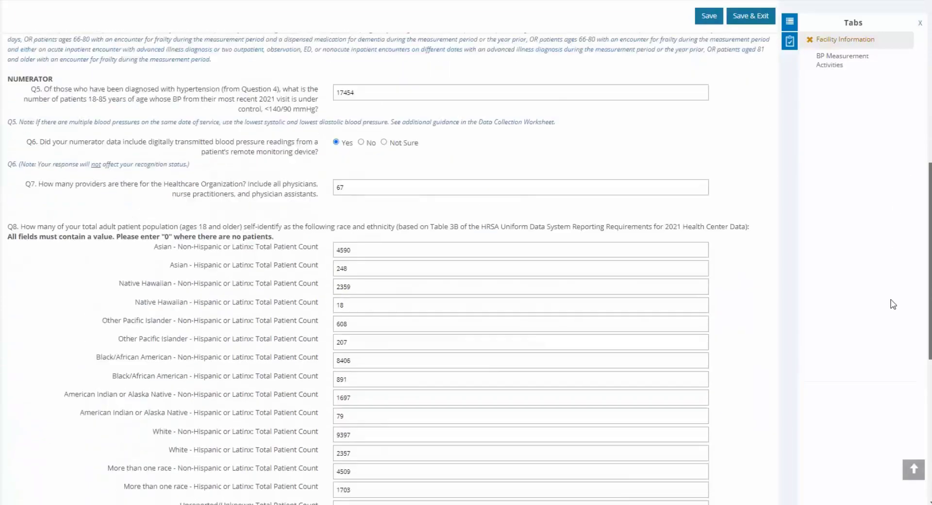
{"action": "scroll", "coordinate": [895, 339], "scroll_direction": "down", "scroll_amount": 5}
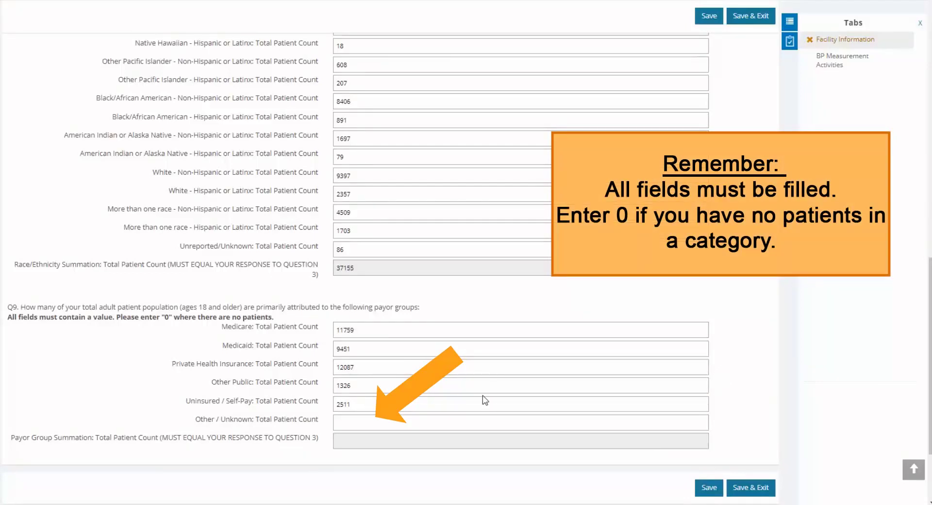
{"action": "type", "text": "21"}
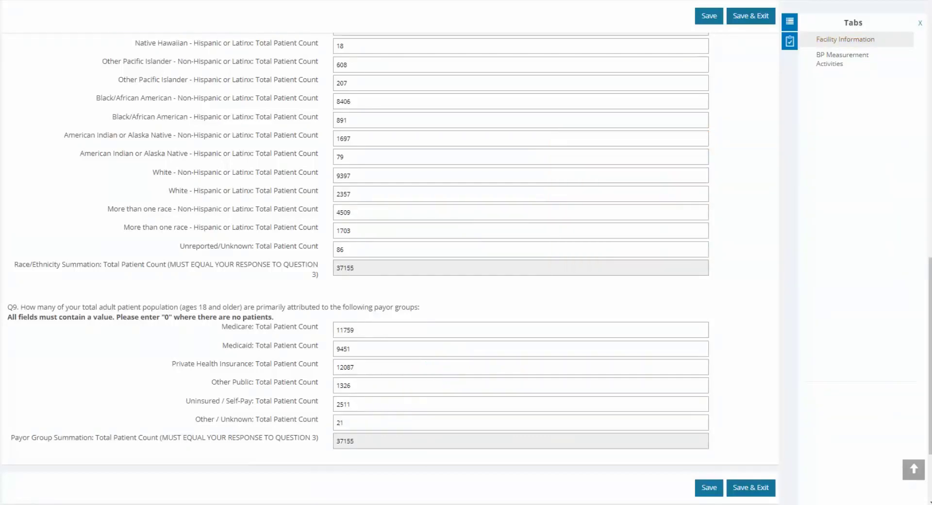
Mark the data entry as complete in the Facility Information section, and save and exit the form.
{"action": "scroll", "coordinate": [917, 210], "scroll_direction": "up", "scroll_amount": 10}
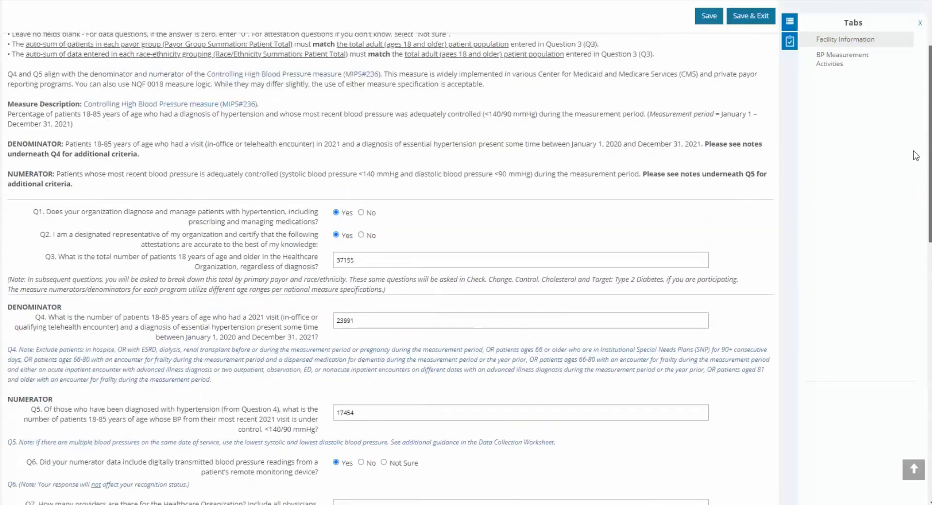
{"action": "scroll", "coordinate": [916, 156], "scroll_direction": "up", "scroll_amount": 5}
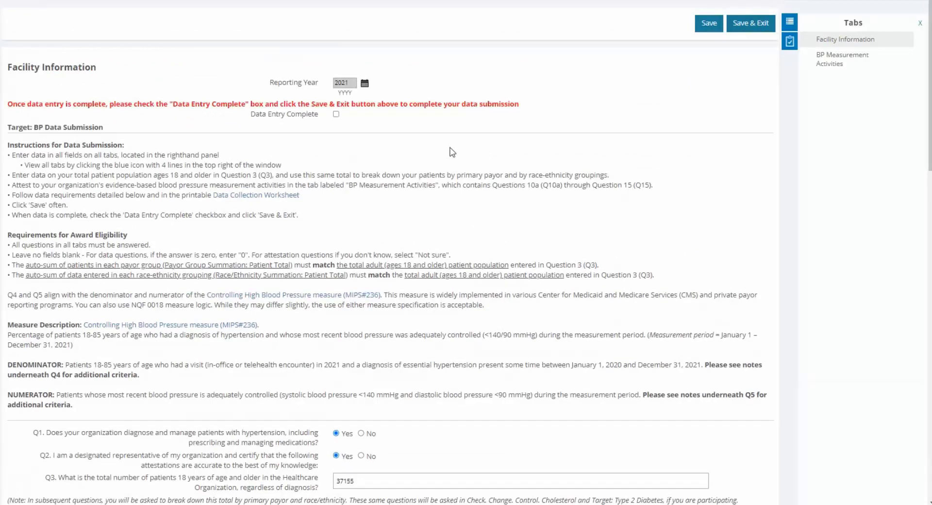
{"action": "left_click", "coordinate": [336, 114]}
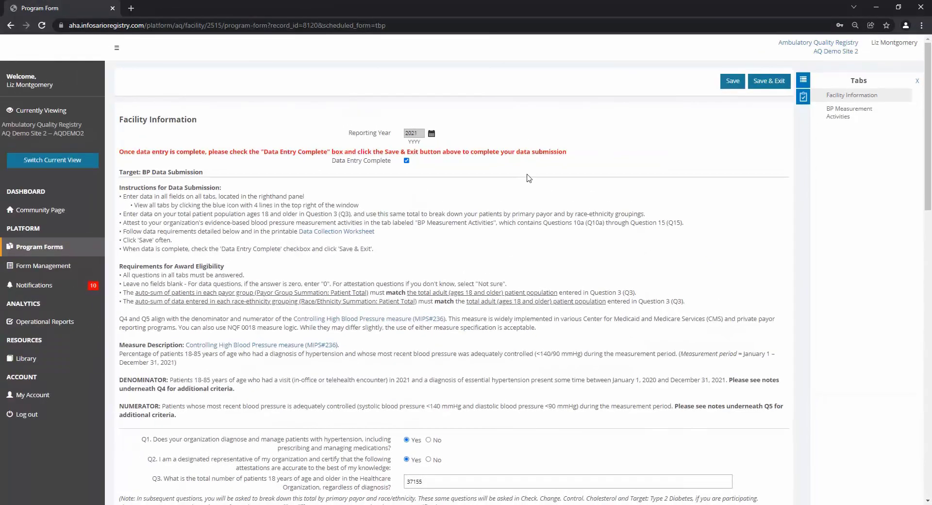
{"action": "left_click", "coordinate": [768, 84]}
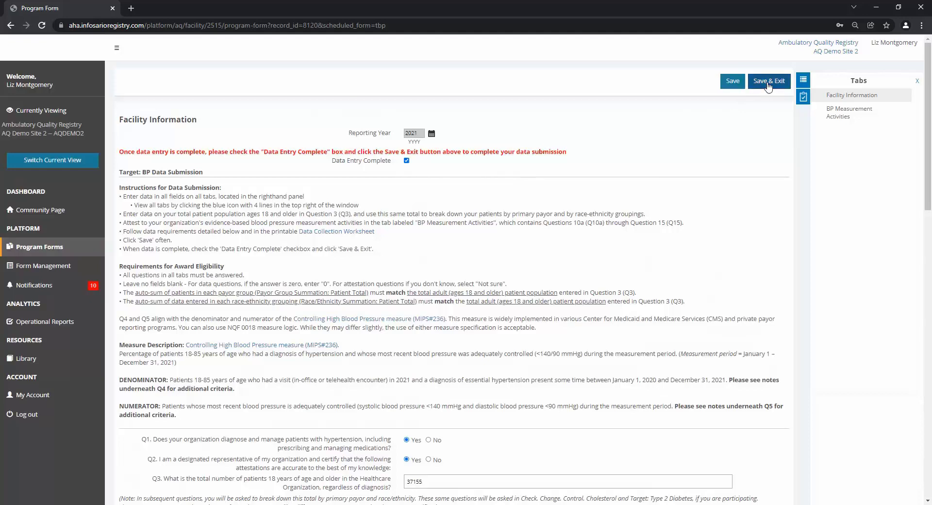